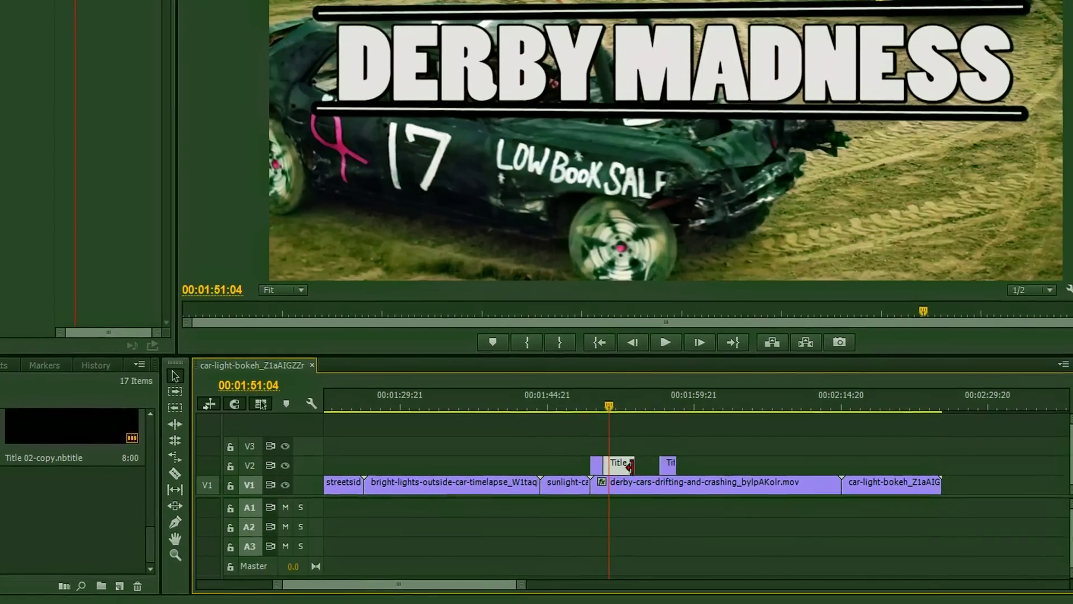
Split the Derby Madness title clip on V2 and shift its pieces along the timeline.
{"action": "left_click_drag", "start_coordinate": [632, 467], "coordinate": [657, 465]}
{"action": "left_click_drag", "start_coordinate": [609, 406], "coordinate": [620, 407]}
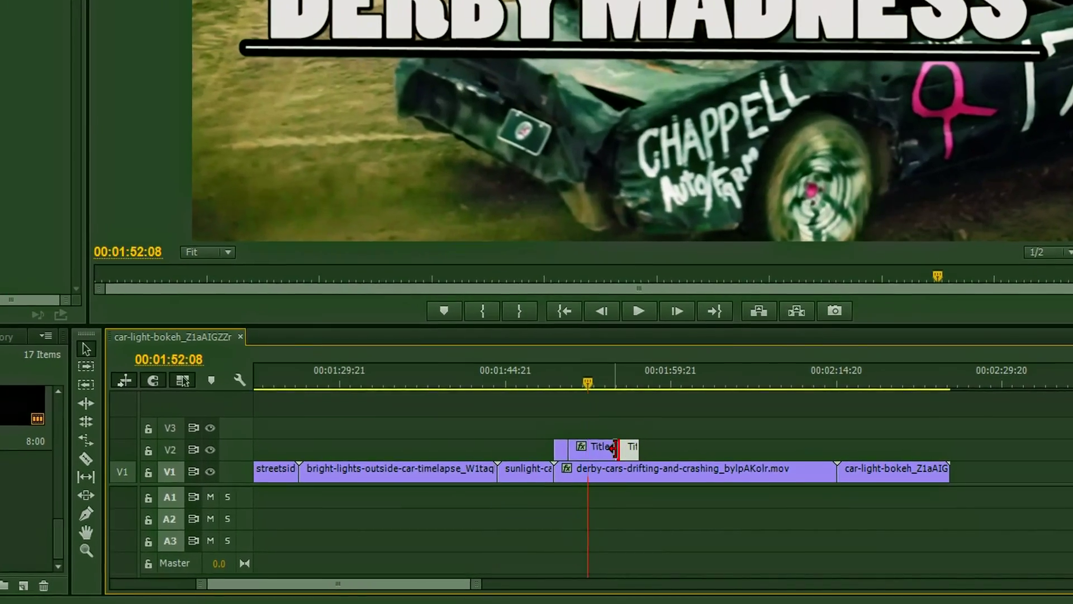
{"action": "left_click_drag", "start_coordinate": [616, 449], "coordinate": [596, 450]}
{"action": "left_click_drag", "start_coordinate": [629, 449], "coordinate": [607, 449]}
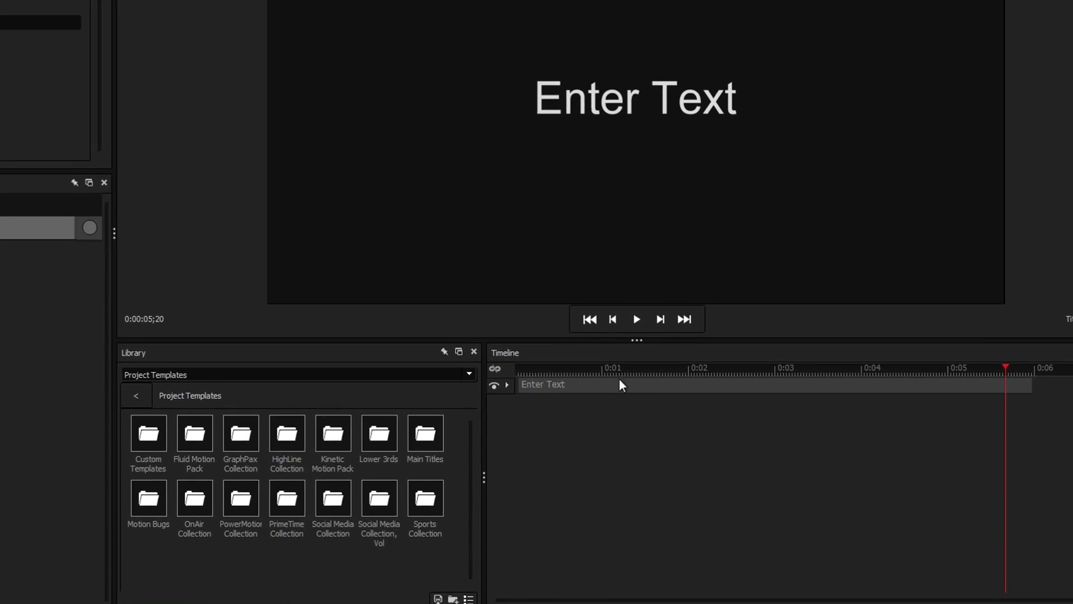
Shorten both text layers' starting Fly In to the end of the Start region and extend the End region back over their closing transitions.
{"action": "left_click", "coordinate": [469, 351]}
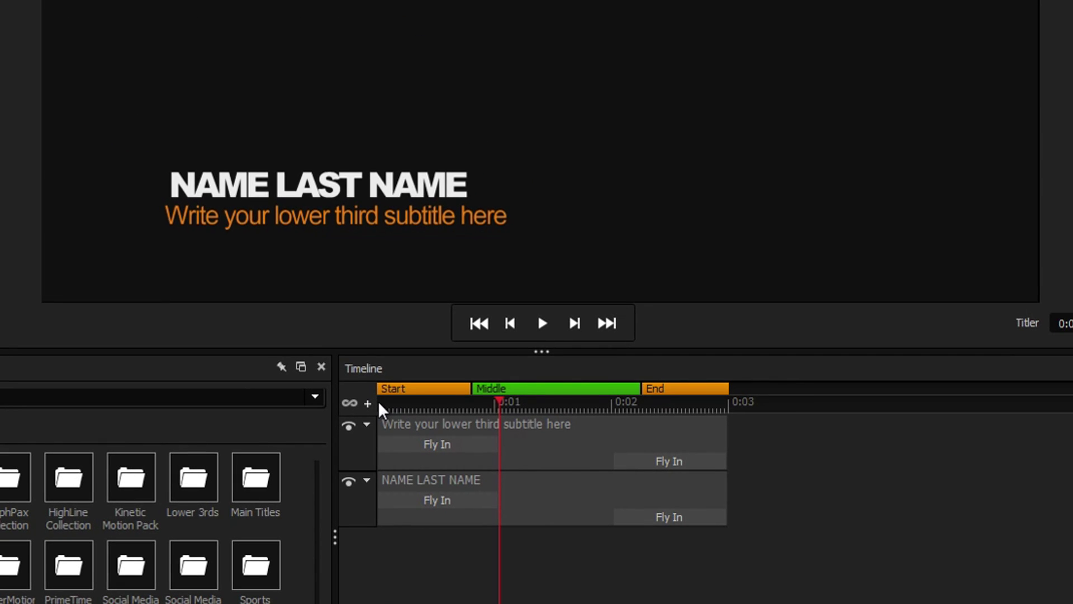
{"action": "left_click_drag", "start_coordinate": [380, 408], "coordinate": [468, 444]}
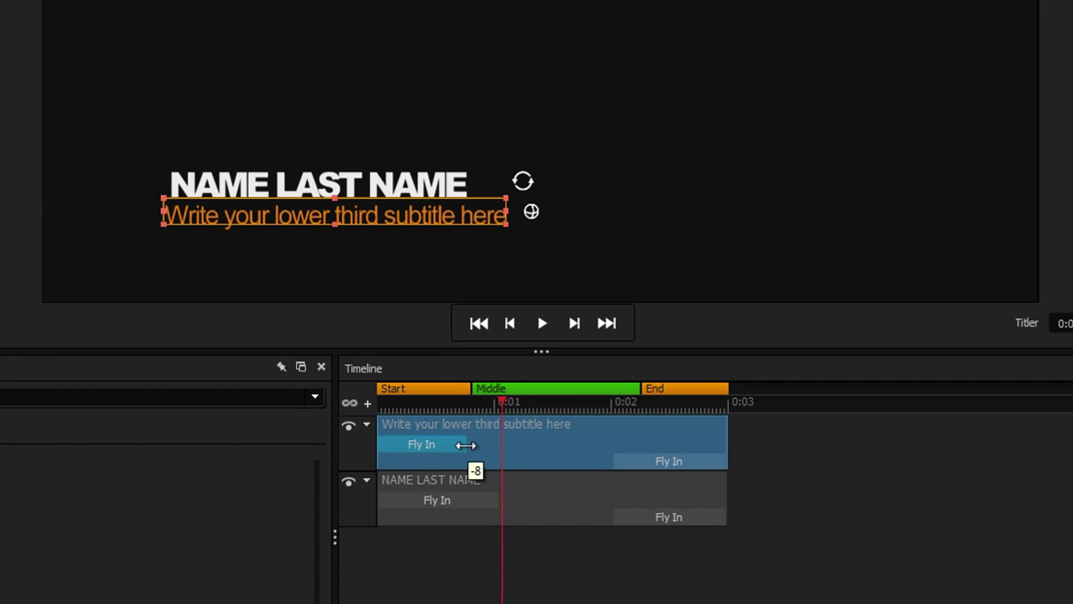
{"action": "left_click_drag", "start_coordinate": [496, 493], "coordinate": [466, 492]}
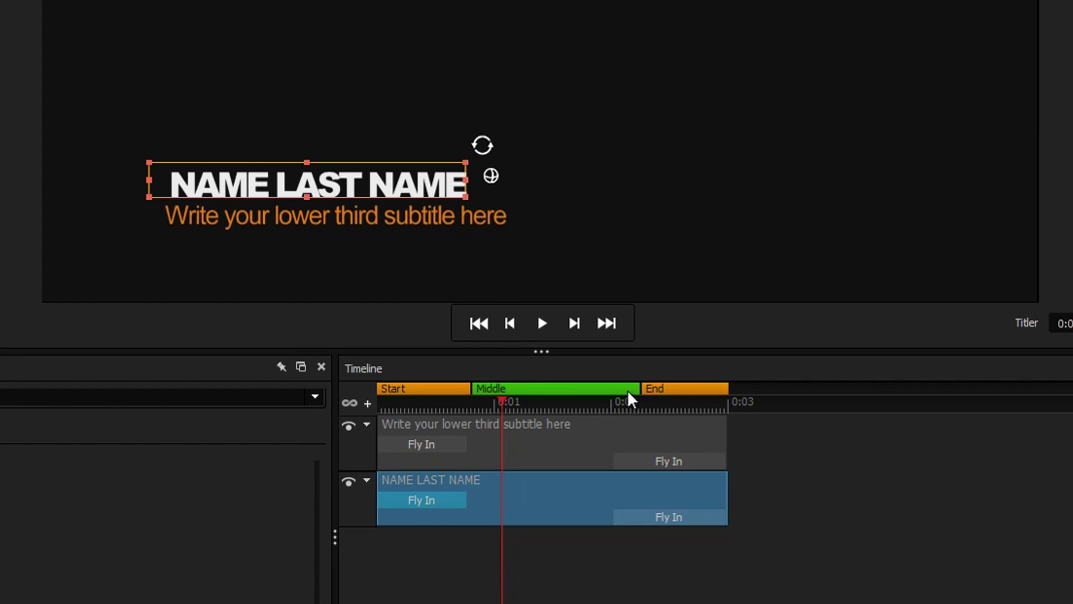
{"action": "left_click_drag", "start_coordinate": [640, 387], "coordinate": [609, 387]}
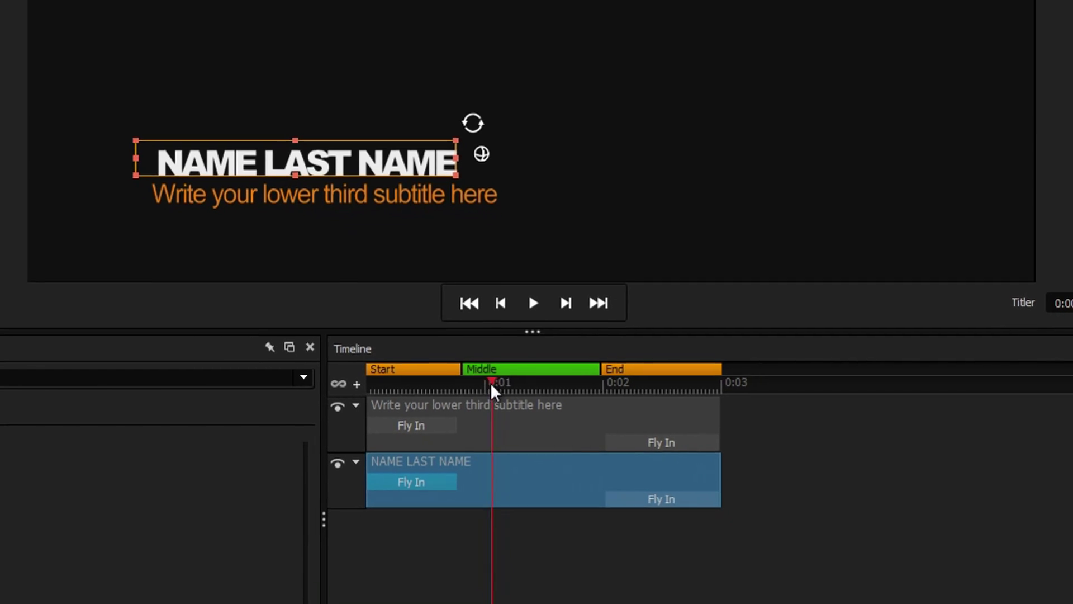
{"action": "left_click", "coordinate": [533, 303]}
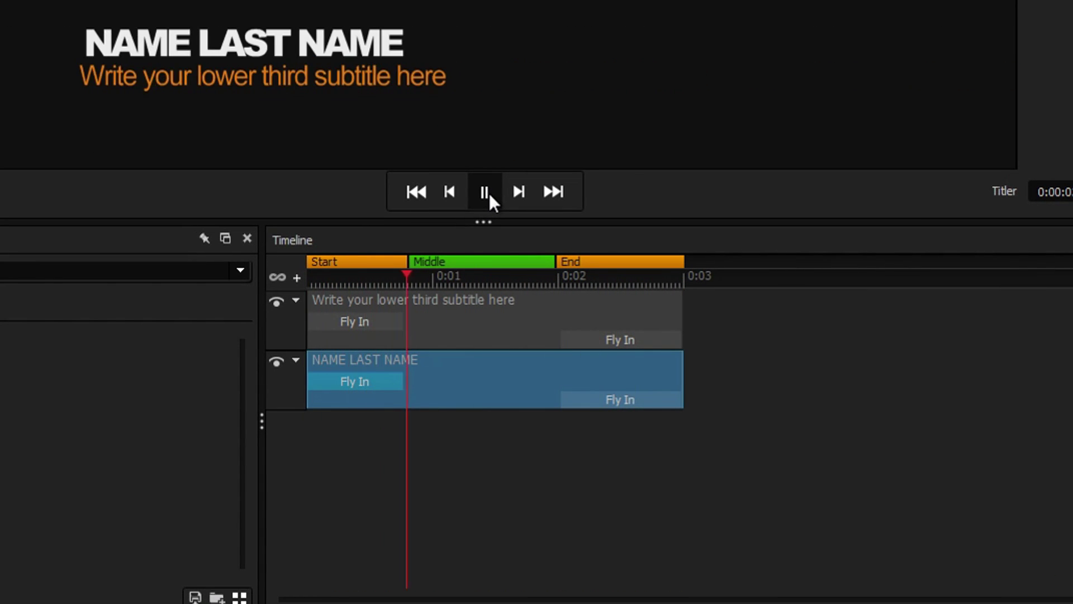
{"action": "left_click", "coordinate": [488, 193]}
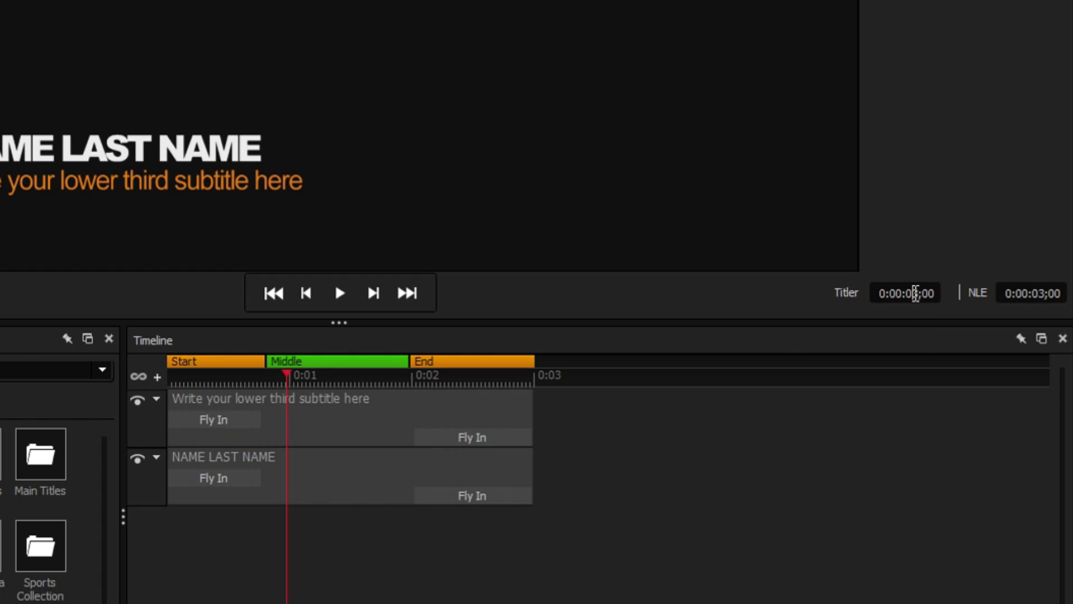
Set the title's Titler duration to 5 seconds.
{"action": "key", "text": "BackSpace"}
{"action": "type", "text": "5"}
{"action": "key", "text": "Return"}
Extend both text layers to the 5-second mark and stretch the Middle region up to the closing Fly In transitions.
{"action": "left_click_drag", "start_coordinate": [428, 320], "coordinate": [787, 327]}
{"action": "left_click_drag", "start_coordinate": [534, 352], "coordinate": [780, 351]}
{"action": "left_click_drag", "start_coordinate": [535, 370], "coordinate": [781, 362]}
{"action": "left_click_drag", "start_coordinate": [412, 259], "coordinate": [439, 261]}
{"action": "left_click_drag", "start_coordinate": [439, 260], "coordinate": [658, 261]}
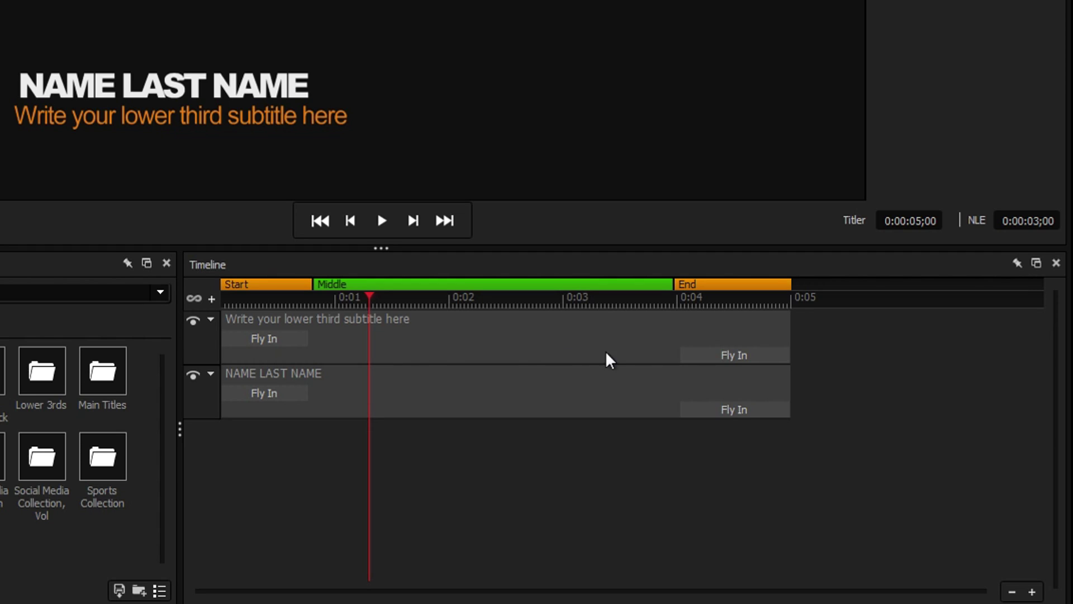
Play the lower-third title from its beginning to check the retimed animation.
{"action": "left_click_drag", "start_coordinate": [370, 298], "coordinate": [221, 302]}
{"action": "left_click", "coordinate": [382, 220]}
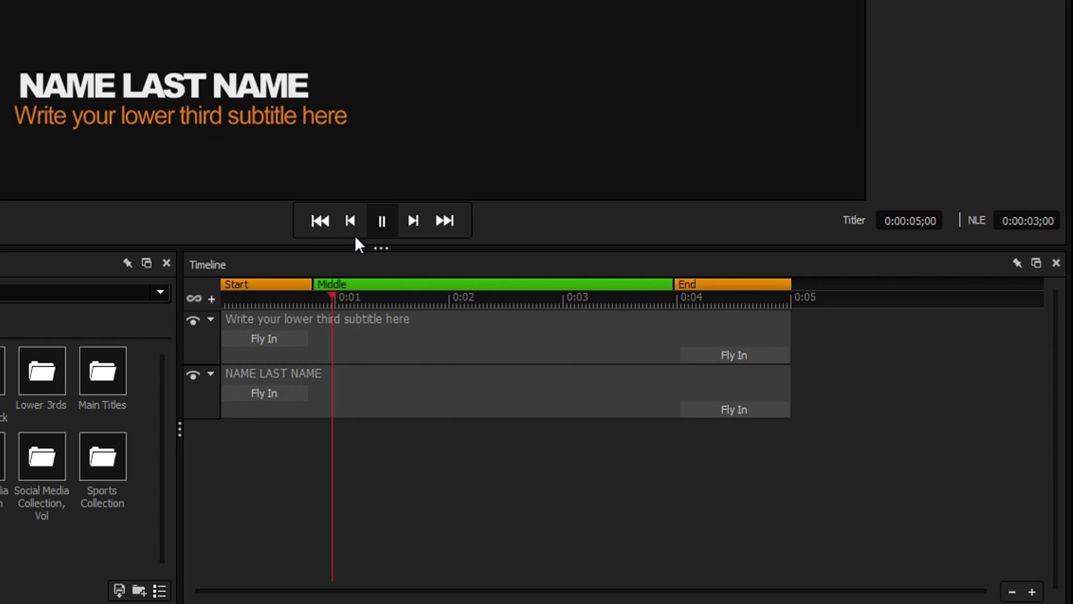
{"action": "left_click", "coordinate": [382, 222]}
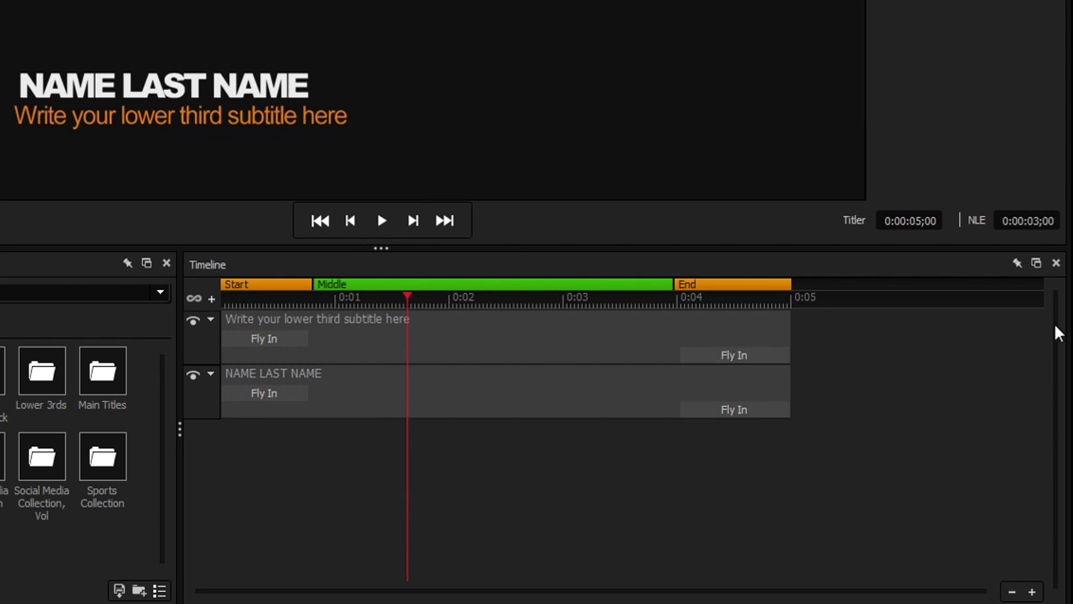
Add a fixed and an elastic region inside Middle, and move the new fixed region to start just before the 2-second mark.
{"action": "right_click", "coordinate": [455, 288]}
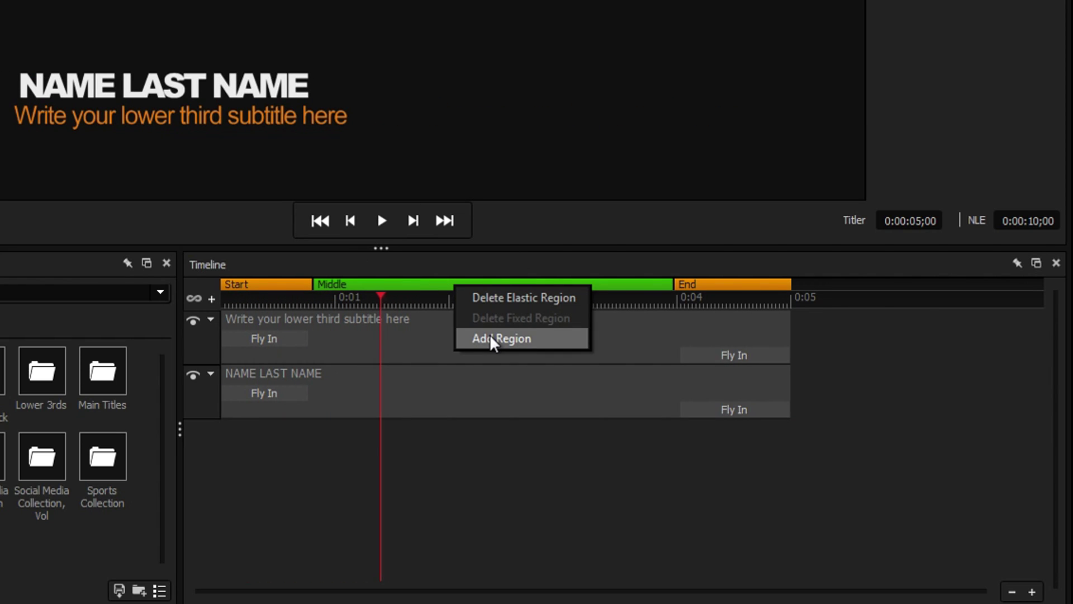
{"action": "left_click", "coordinate": [212, 300]}
{"action": "left_click", "coordinate": [212, 300]}
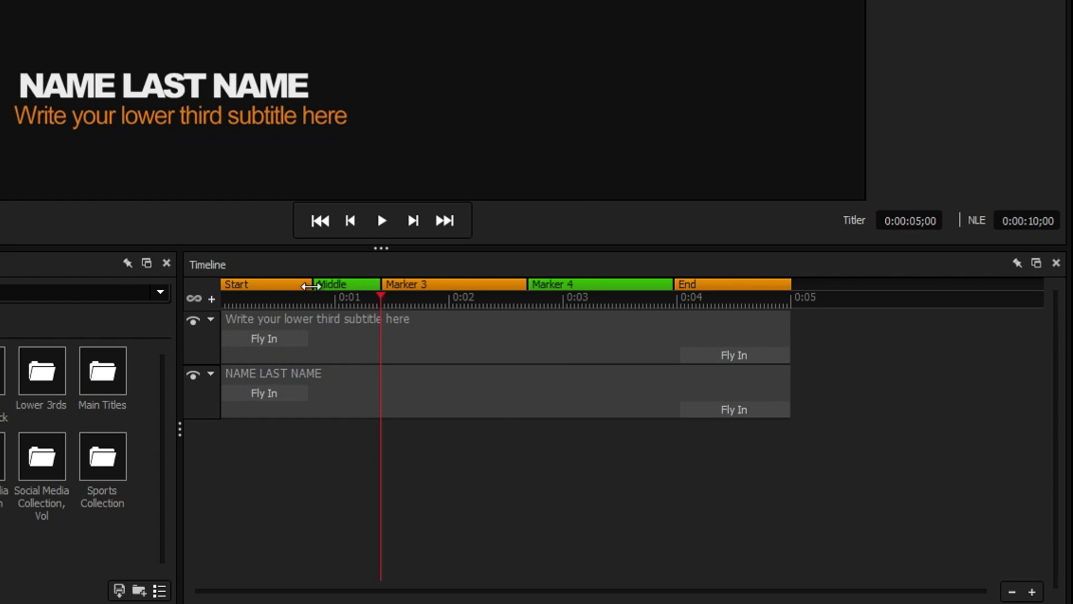
{"action": "left_click_drag", "start_coordinate": [381, 285], "coordinate": [422, 285]}
Rename the new fixed region after Middle as Center Animation.
{"action": "right_click", "coordinate": [446, 282]}
{"action": "left_click", "coordinate": [464, 290]}
{"action": "type", "text": "Center An"}
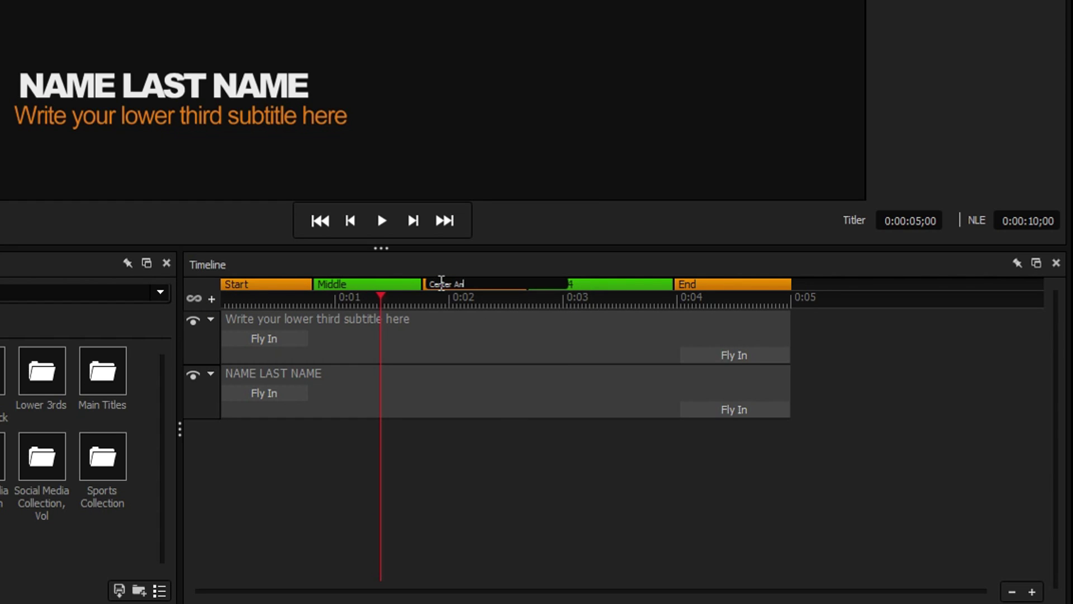
{"action": "type", "text": "imation"}
{"action": "key", "text": "Return"}
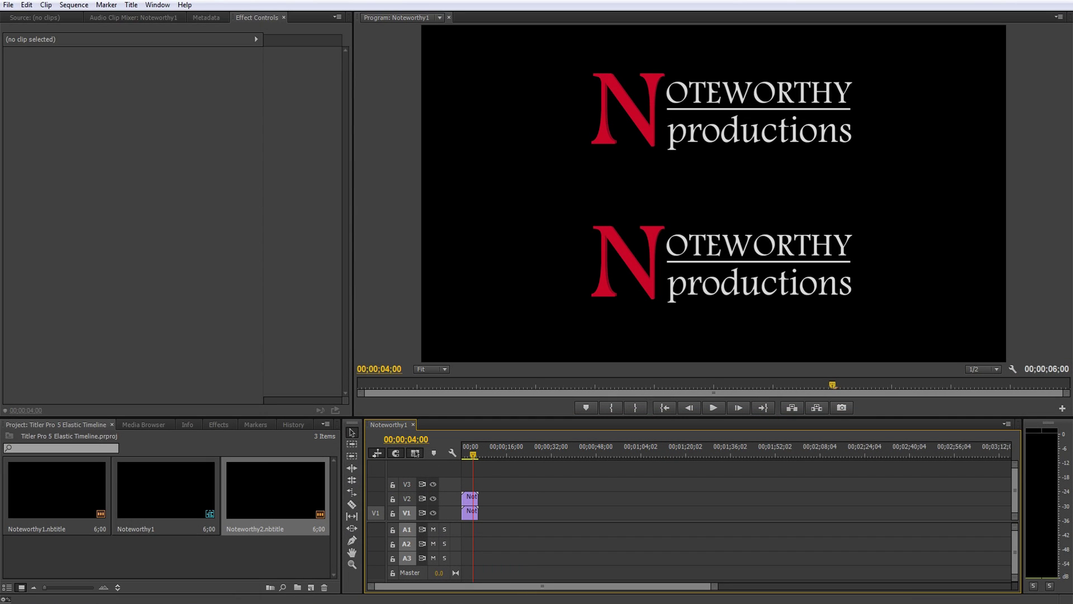
Play the Noteworthy1 sequence from the beginning in Premiere Pro to compare the two stacked titles.
{"action": "left_click_drag", "start_coordinate": [474, 452], "coordinate": [460, 453]}
{"action": "key", "text": "space"}
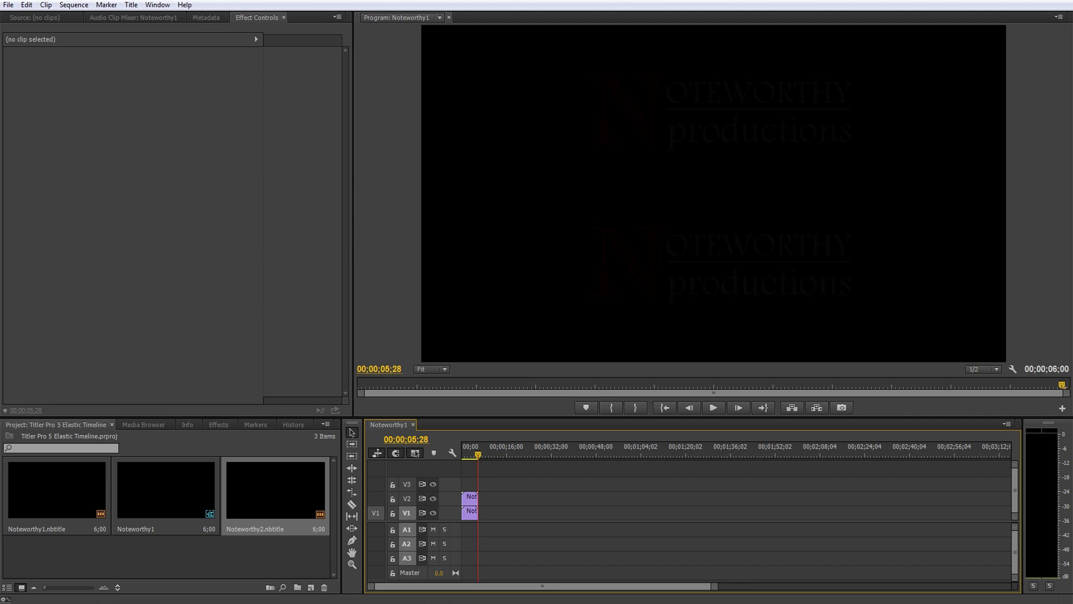
Set the Noteworthy title on V2 to a 10-second NLE duration, extend its clip to match, and play the sequence.
{"action": "double_click", "coordinate": [472, 497]}
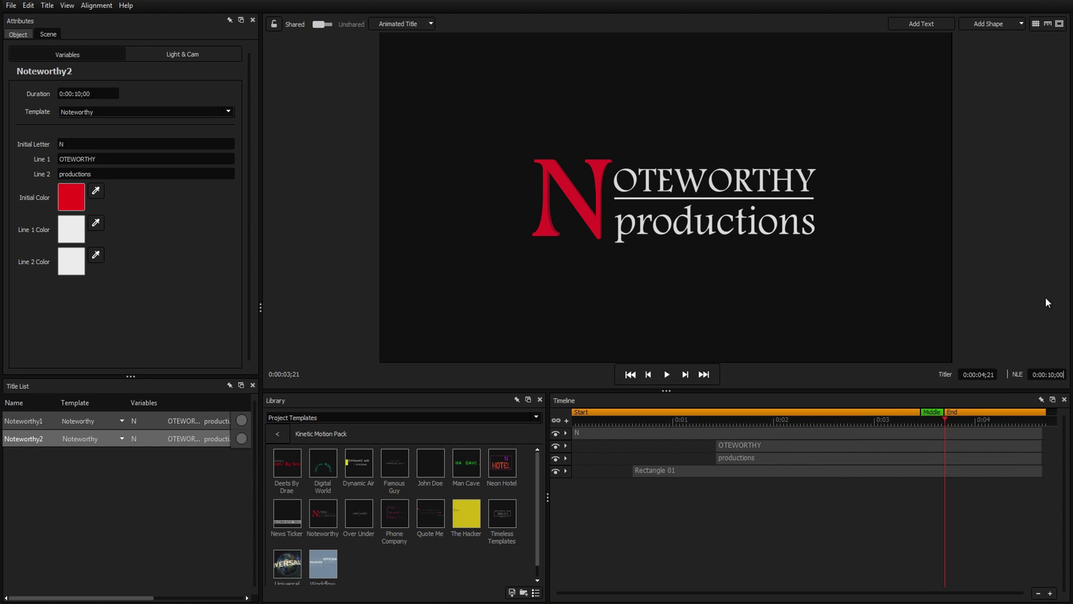
{"action": "left_click", "coordinate": [1056, 10]}
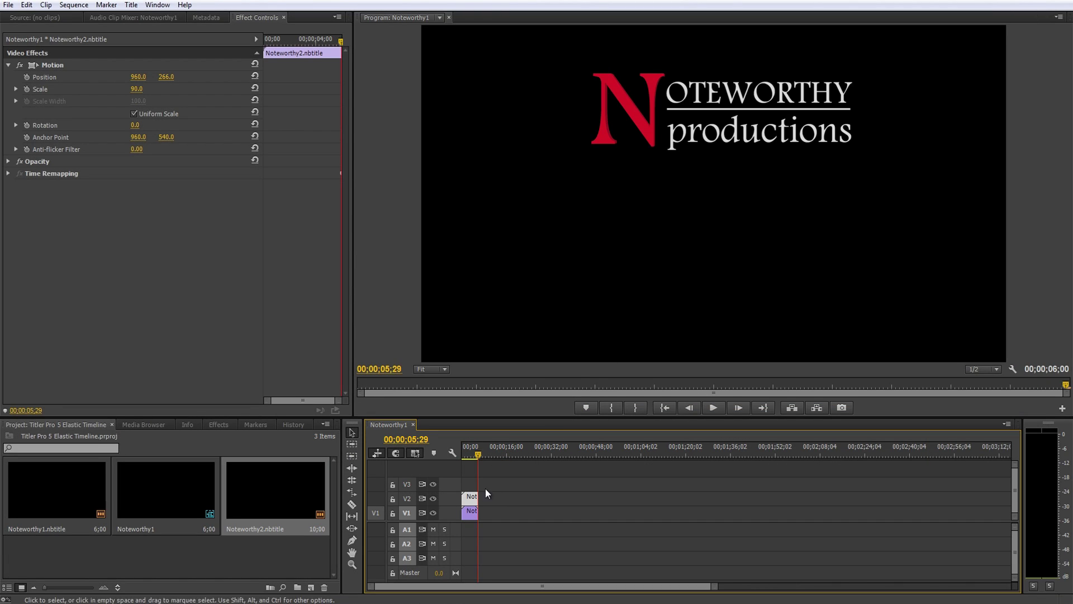
{"action": "left_click_drag", "start_coordinate": [479, 496], "coordinate": [490, 496]}
{"action": "key", "text": "space"}
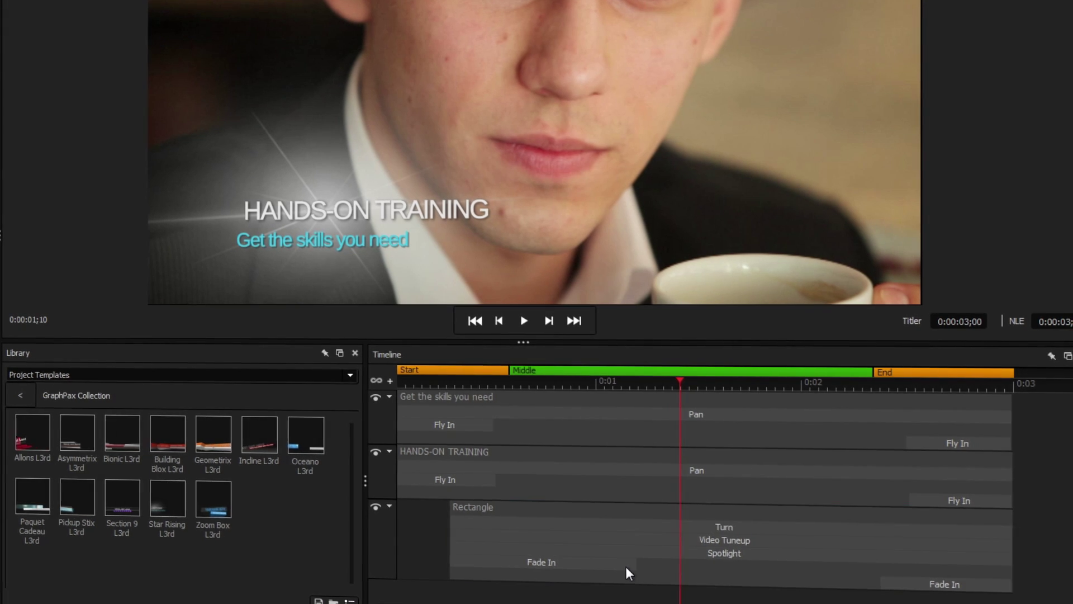
Extend the Hands-On Training title's Start region to the end of the Rectangle layer's Fade In transition.
{"action": "left_click", "coordinate": [625, 566]}
{"action": "left_click_drag", "start_coordinate": [653, 382], "coordinate": [622, 374]}
{"action": "left_click_drag", "start_coordinate": [556, 378], "coordinate": [589, 384]}
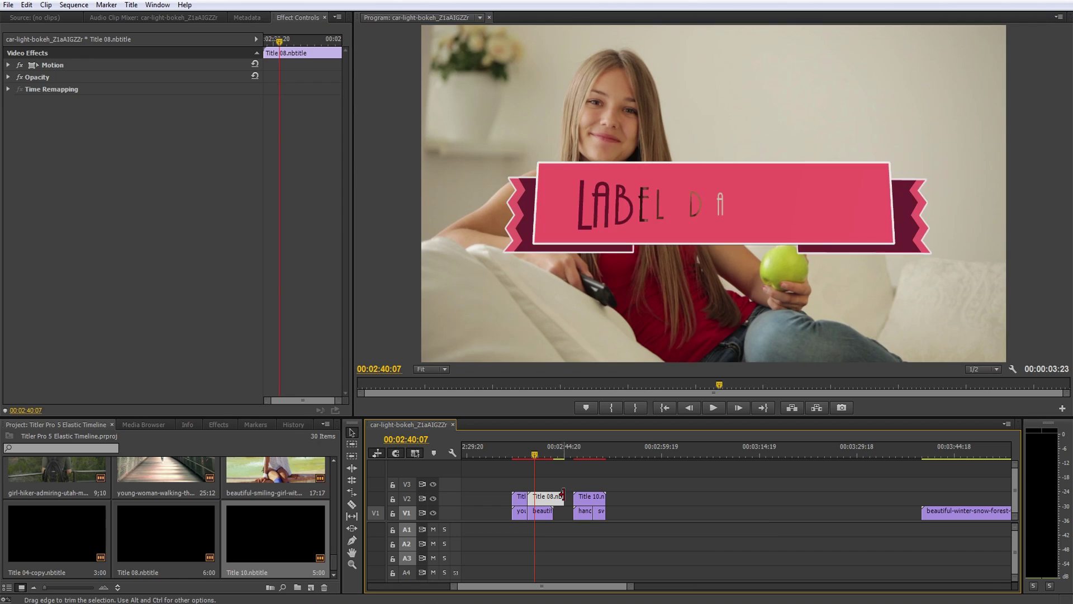
{"action": "mouse_move", "coordinate": [563, 494]}
{"action": "left_mouse_down"}
{"action": "mouse_move", "coordinate": [551, 497]}
{"action": "mouse_move", "coordinate": [564, 513]}
{"action": "left_mouse_up"}
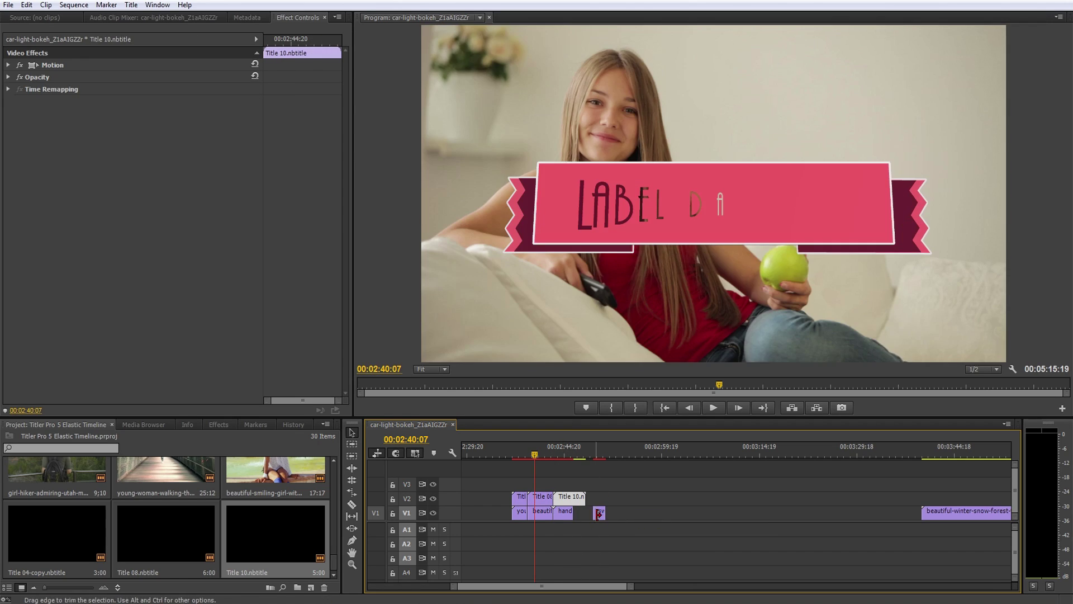